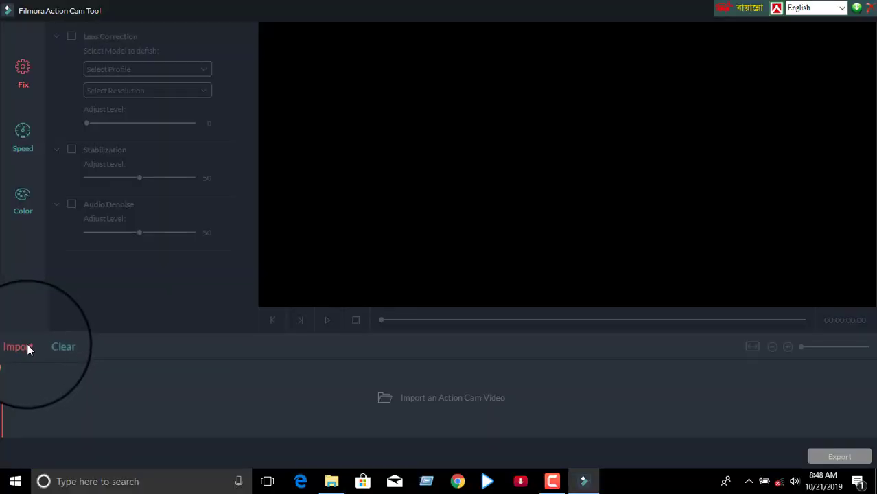
# Import the clip named Video from the film > Filmora folder on the External (E:) drive.
pyautogui.click(26, 349)
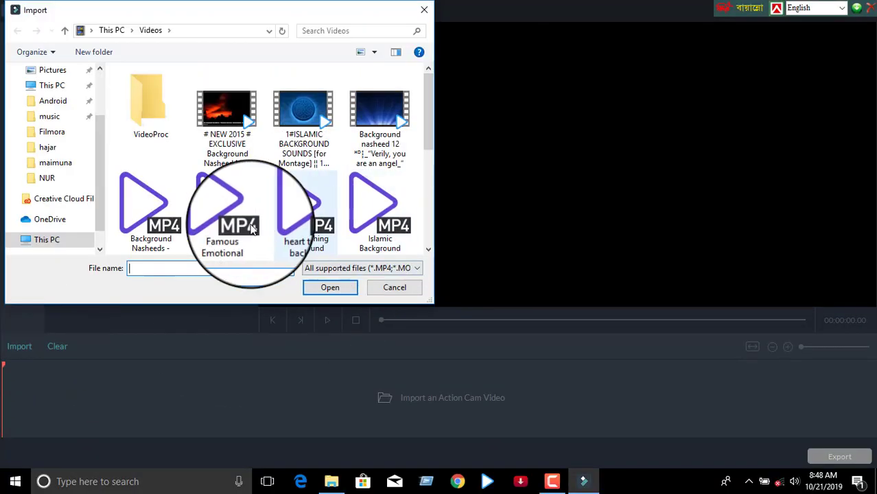
pyautogui.scroll(-1, 253, 247)
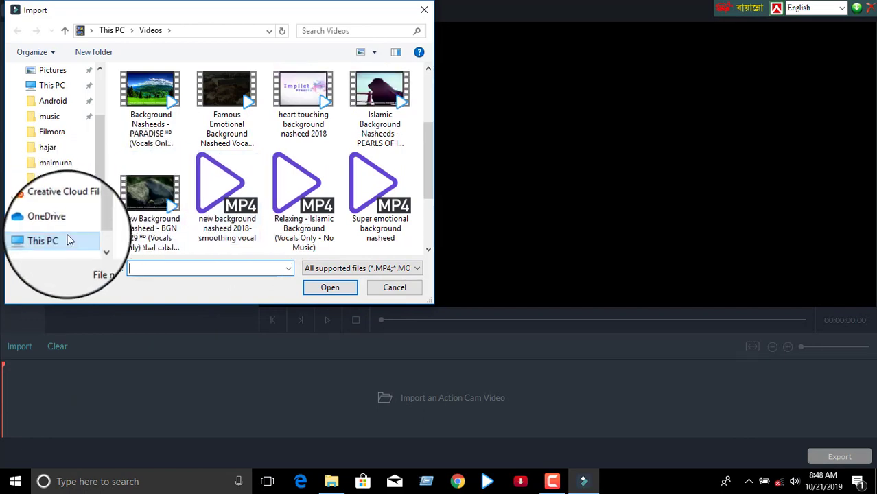
pyautogui.click(68, 239)
pyautogui.scroll(-3, 150, 191)
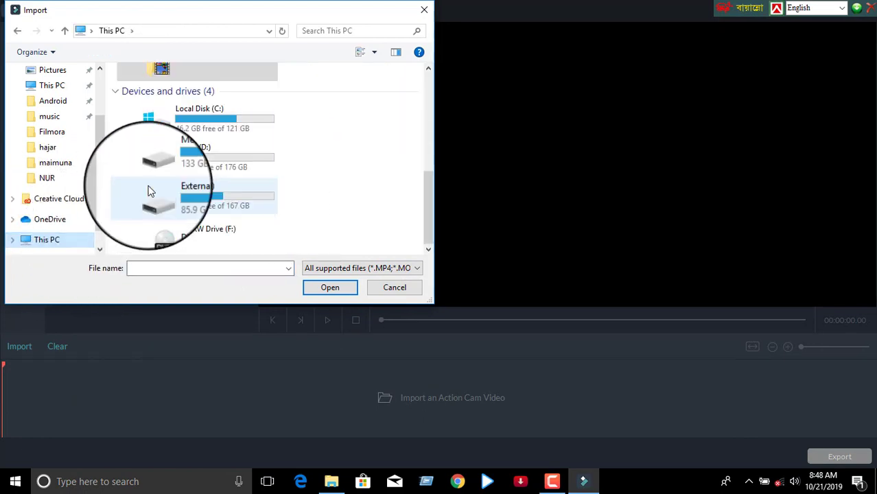
pyautogui.doubleClick(230, 195)
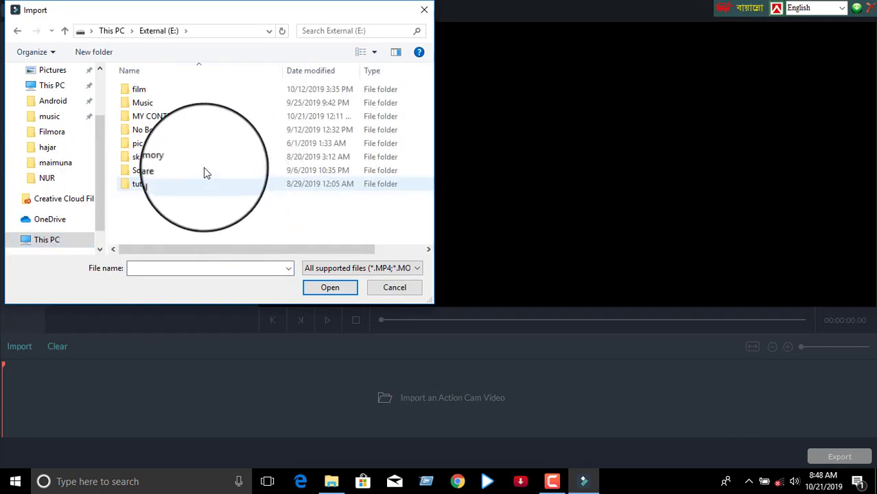
pyautogui.doubleClick(153, 89)
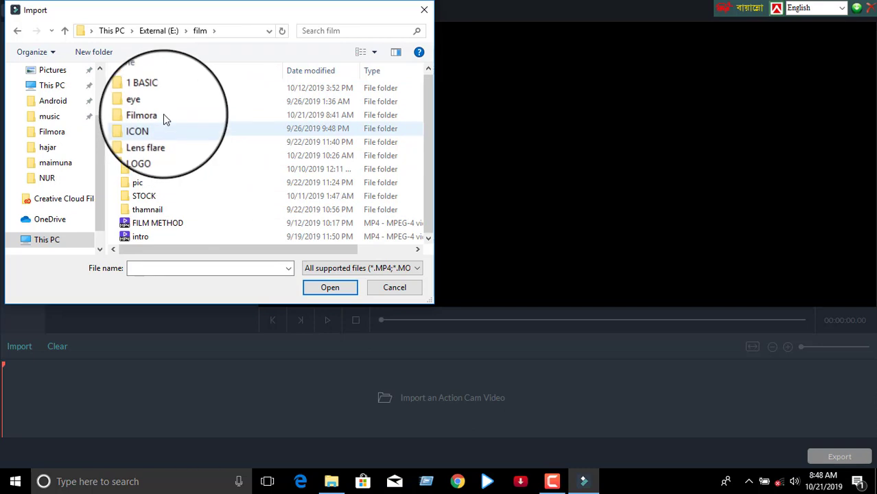
pyautogui.click(128, 120)
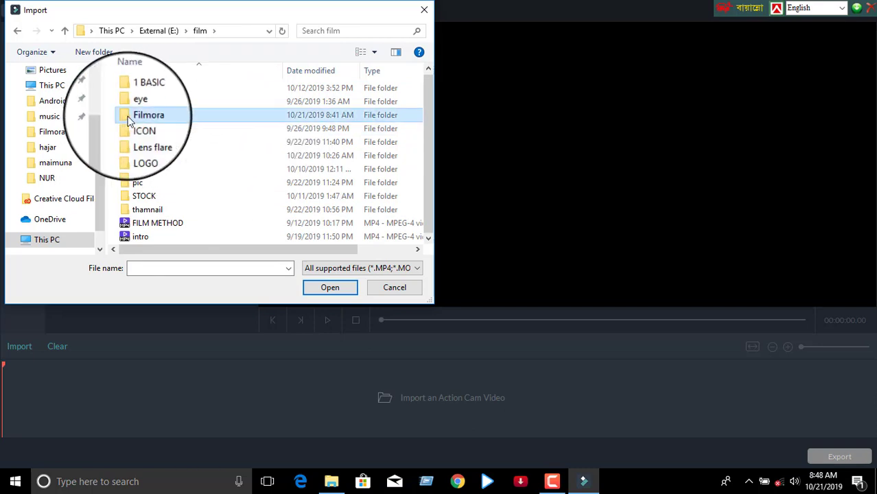
pyautogui.doubleClick(128, 120)
pyautogui.click(230, 111)
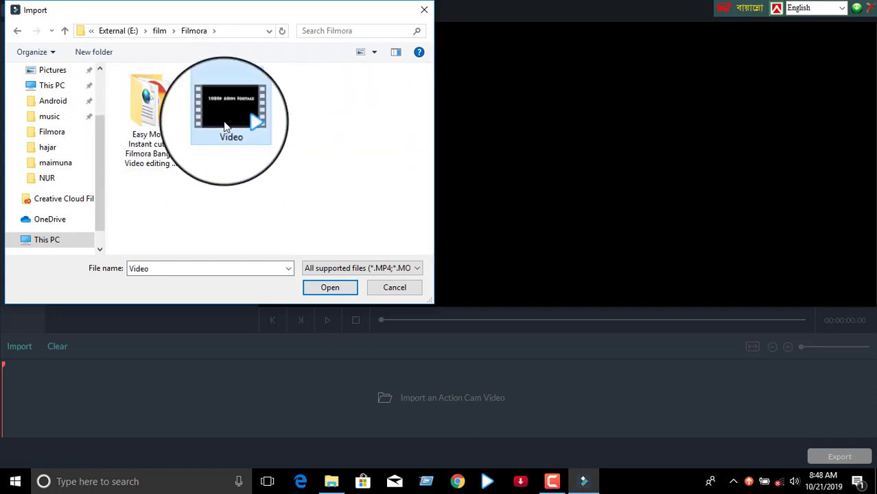
pyautogui.click(314, 288)
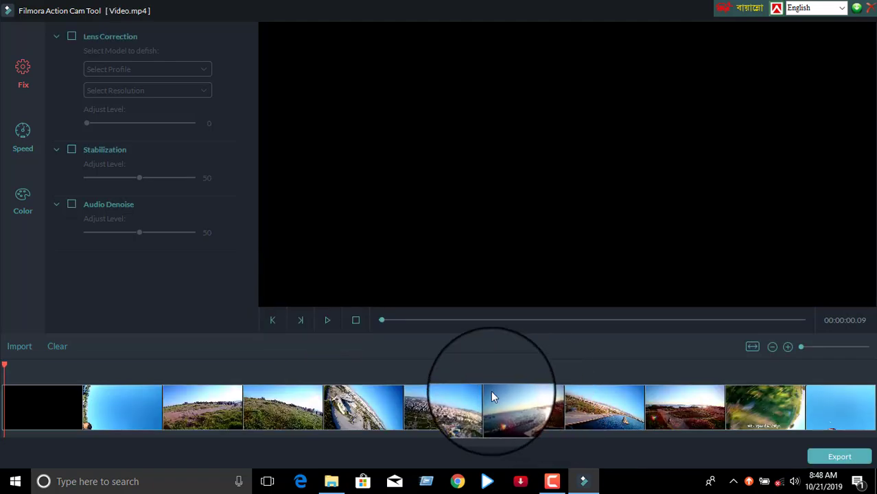
# Scrub through the imported clip to inspect its aerial footage at several points between about one minute and 1:25.
pyautogui.moveTo(5, 366); pyautogui.dragTo(320, 364)
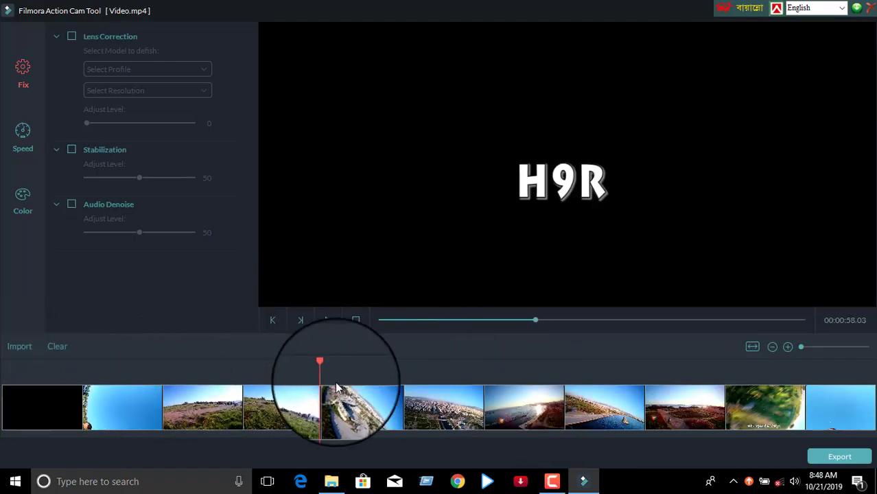
pyautogui.click(359, 389)
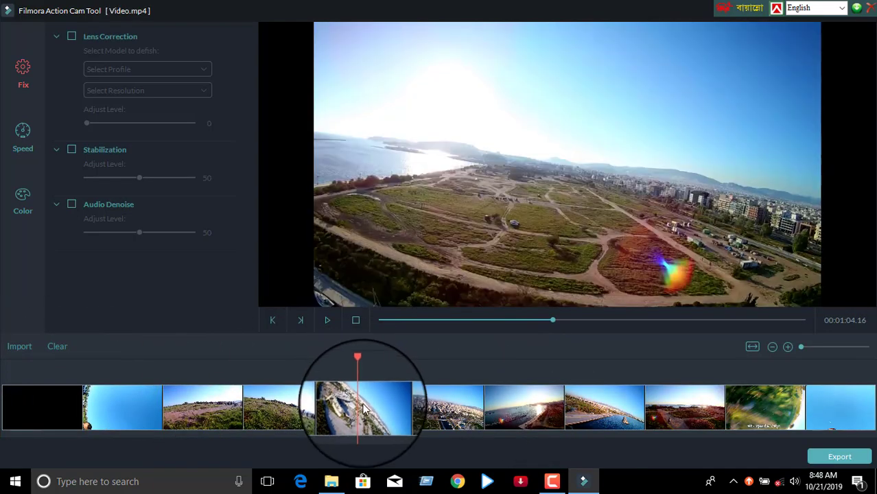
pyautogui.click(362, 410)
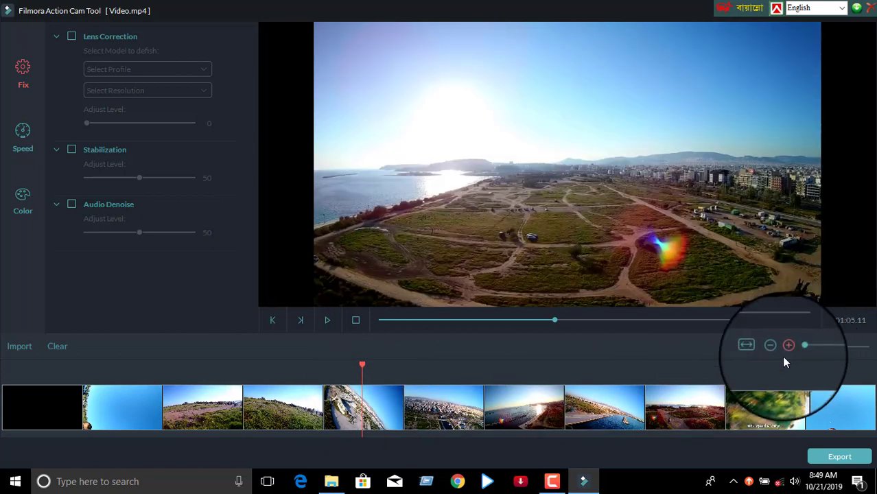
pyautogui.click(454, 369)
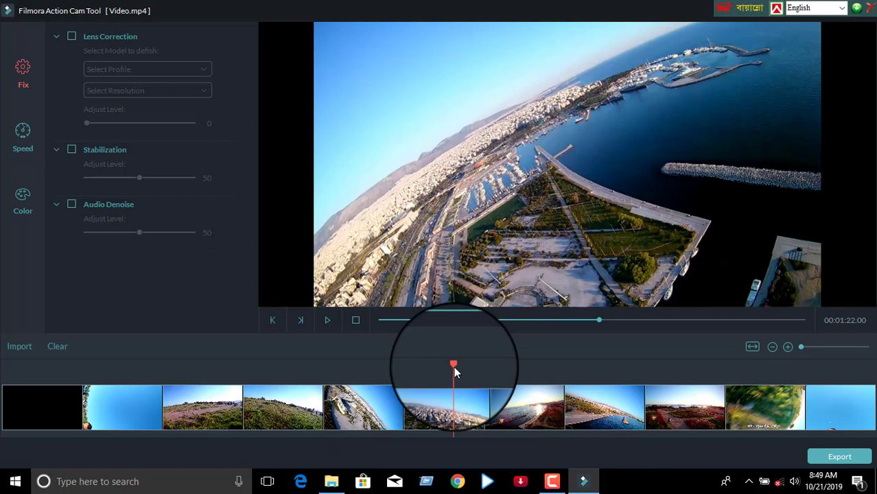
pyautogui.click(471, 427)
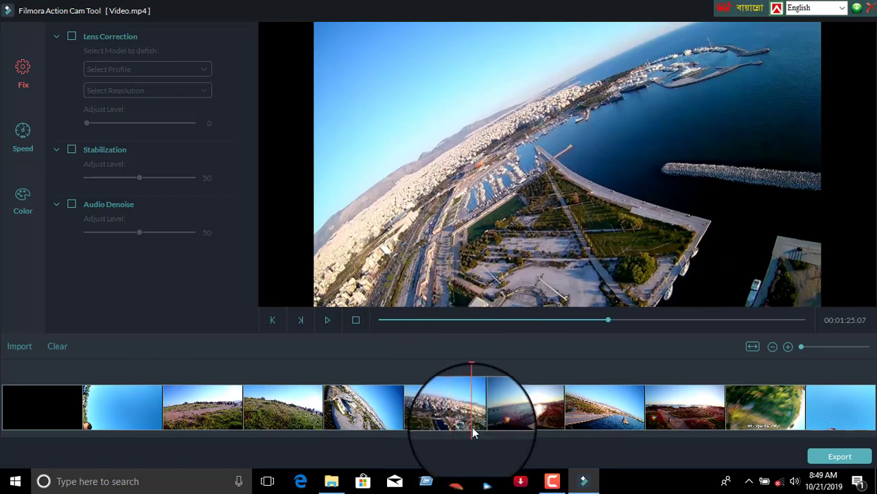
pyautogui.click(458, 417)
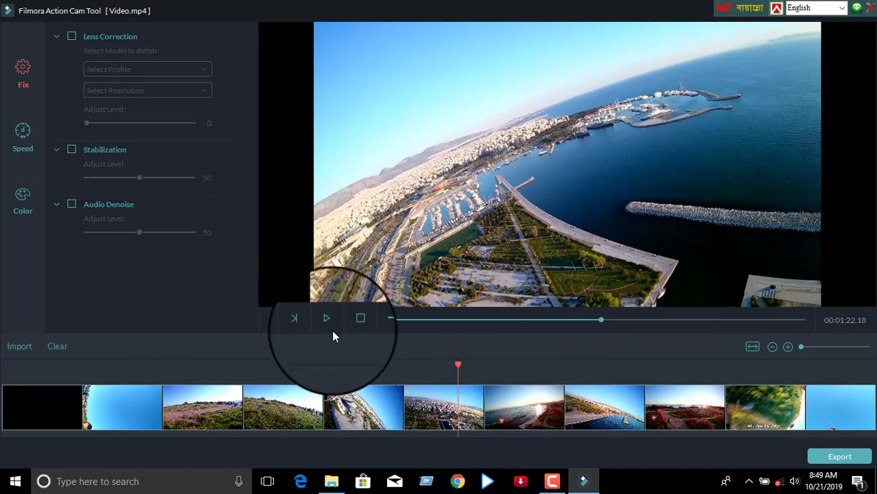
# Play a short section of the unedited clip starting at about 52 seconds, and pause it.
pyautogui.click(294, 379)
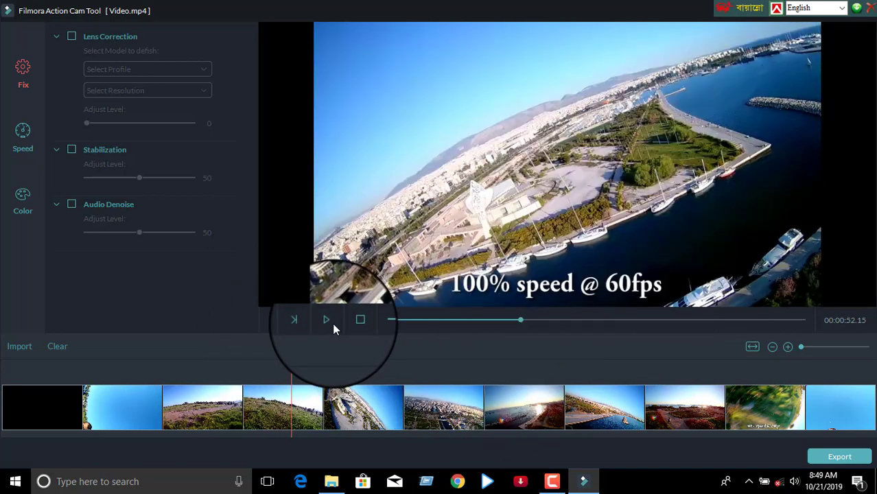
pyautogui.click(327, 321)
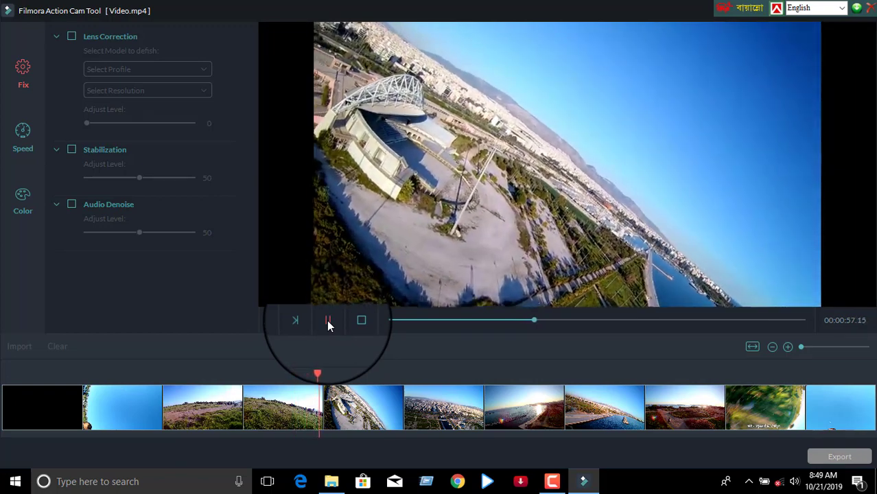
pyautogui.click(328, 322)
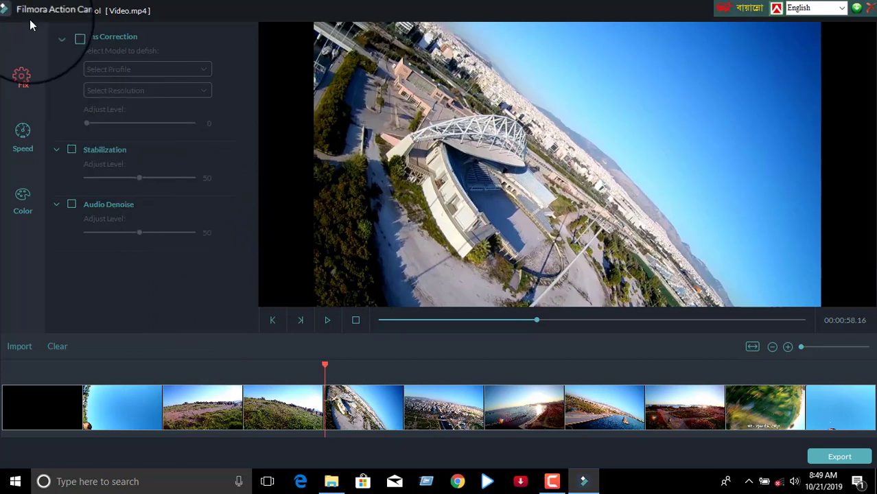
# Enable Lens Correction with the GoPro Hero 4 profile and the 1080p Wide resolution.
pyautogui.click(73, 37)
pyautogui.click(162, 70)
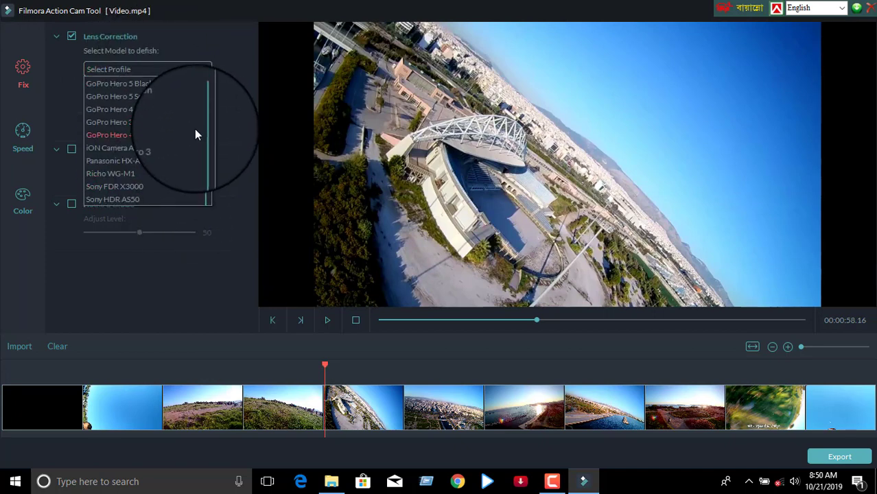
pyautogui.scroll(1, 165, 139)
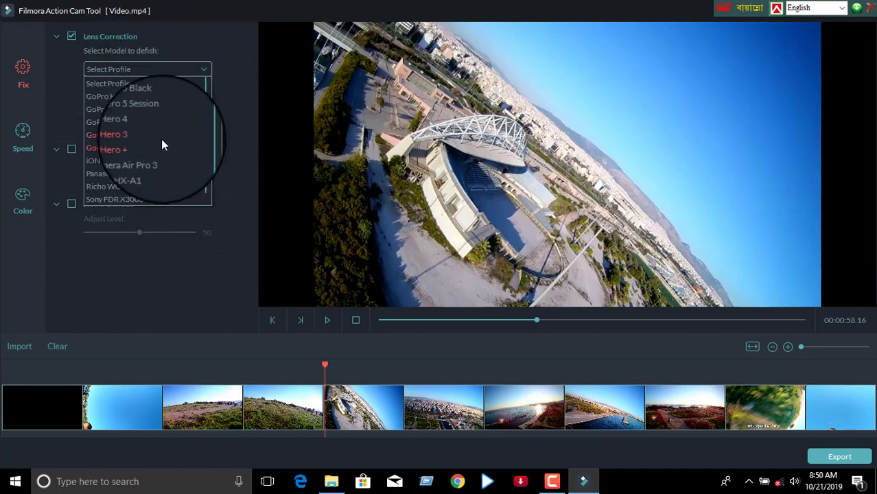
pyautogui.click(114, 123)
pyautogui.click(108, 92)
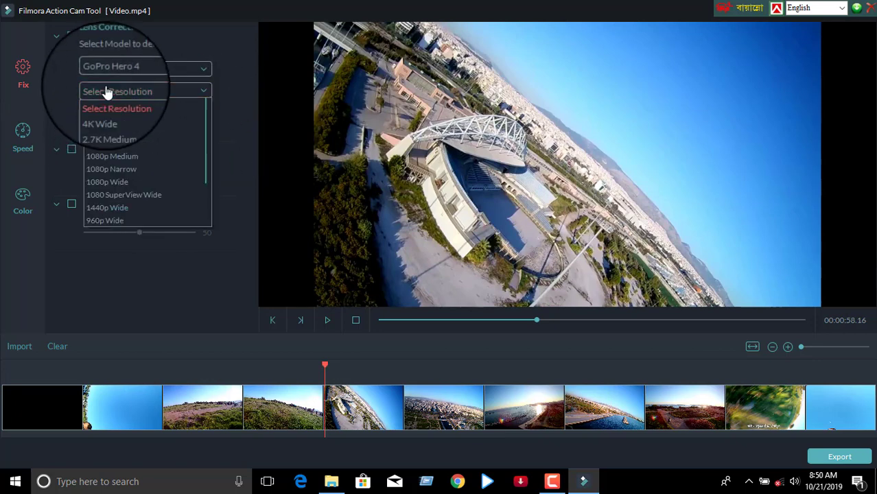
pyautogui.scroll(-3, 143, 161)
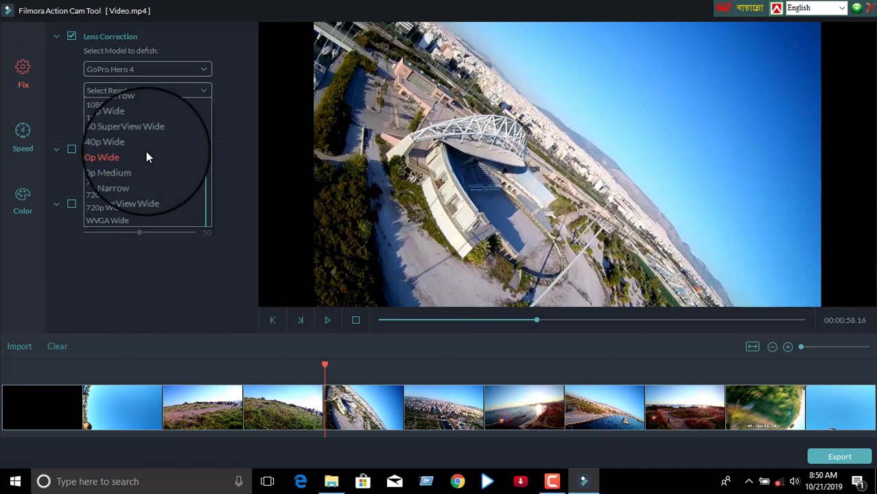
pyautogui.click(124, 120)
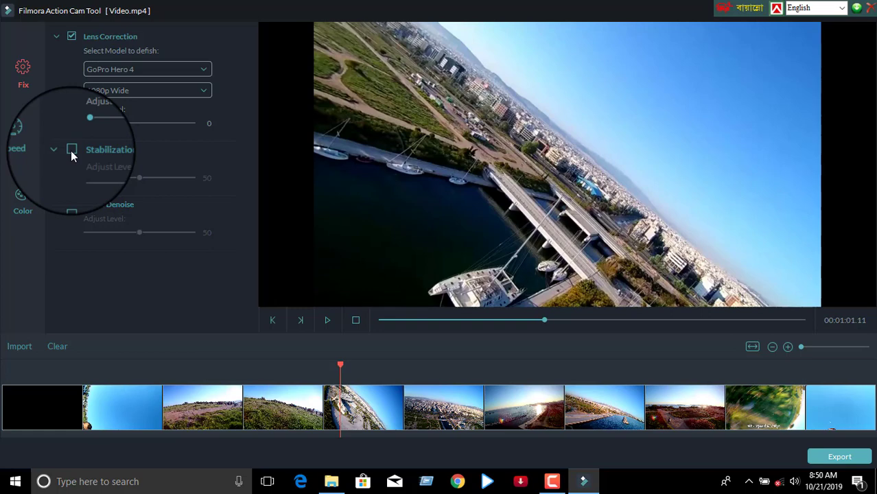
# Enable Stabilization at its default level and briefly play the clip to preview the effect.
pyautogui.click(72, 151)
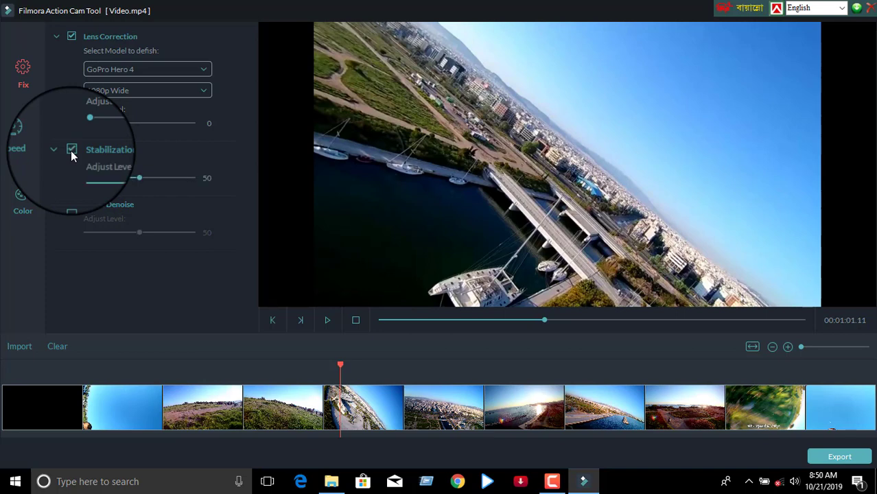
pyautogui.click(331, 321)
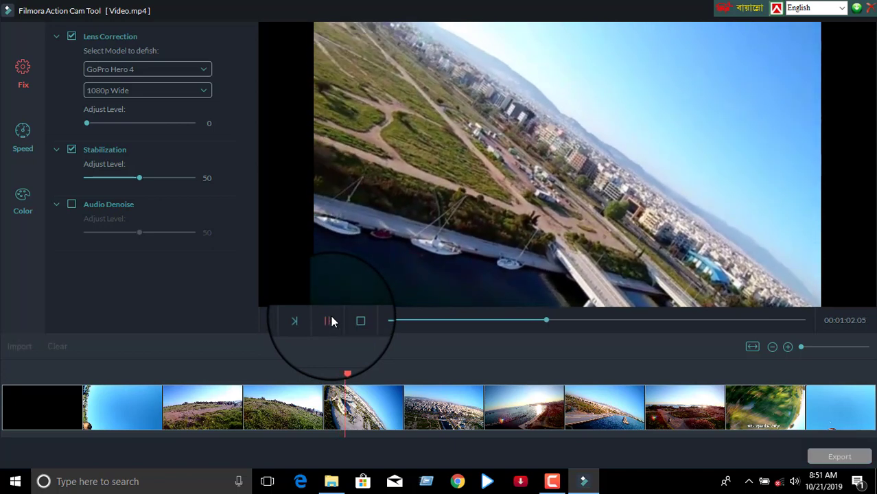
pyautogui.click(331, 321)
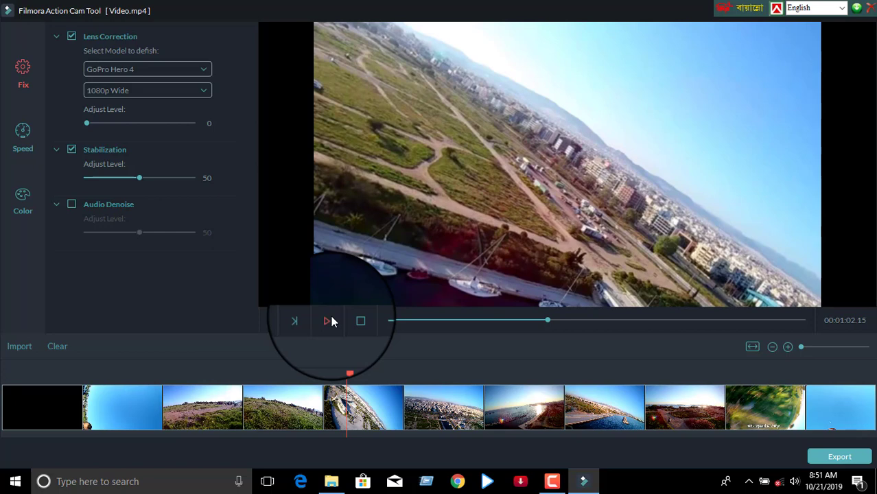
# Compare the clip's playback with Stabilization switched off and switched on again.
pyautogui.click(72, 149)
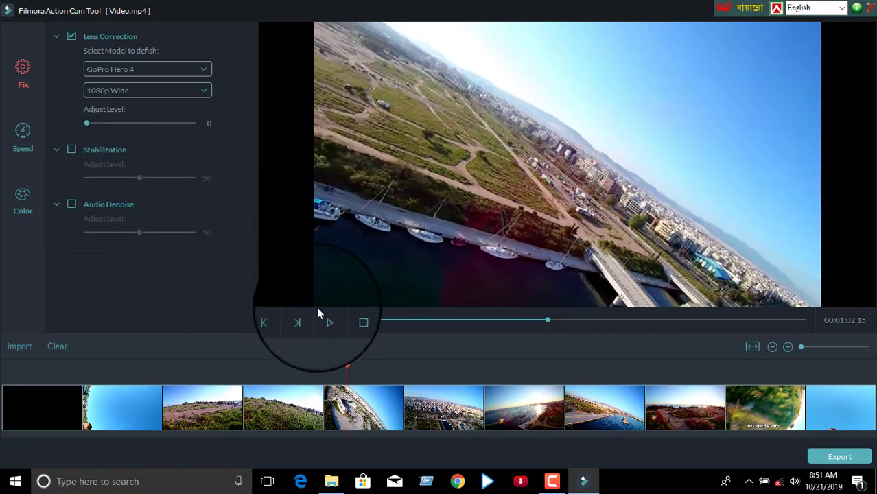
pyautogui.click(328, 322)
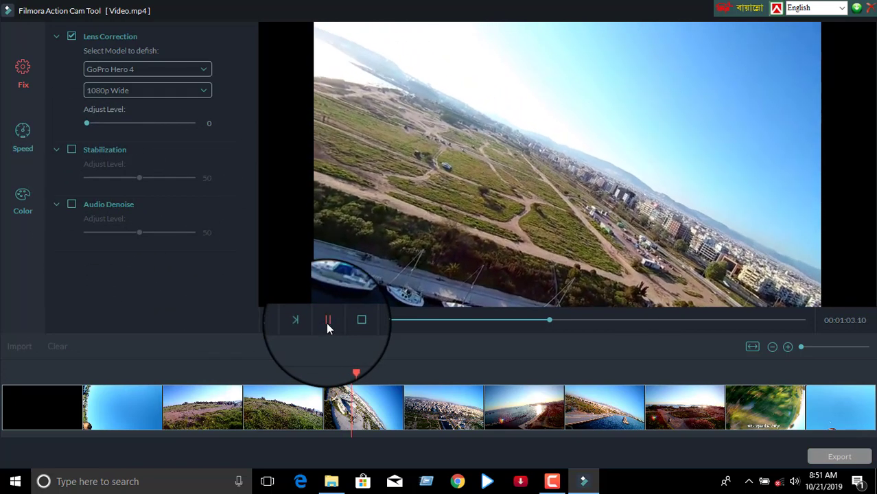
pyautogui.click(327, 322)
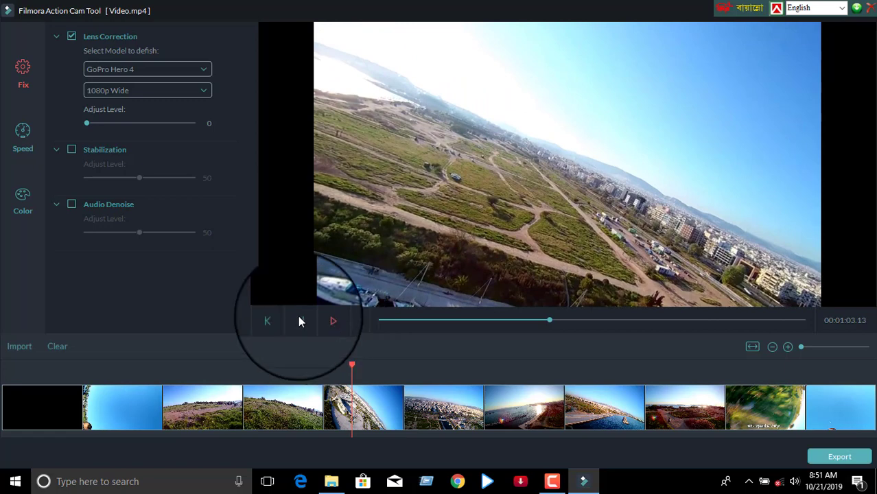
pyautogui.click(76, 149)
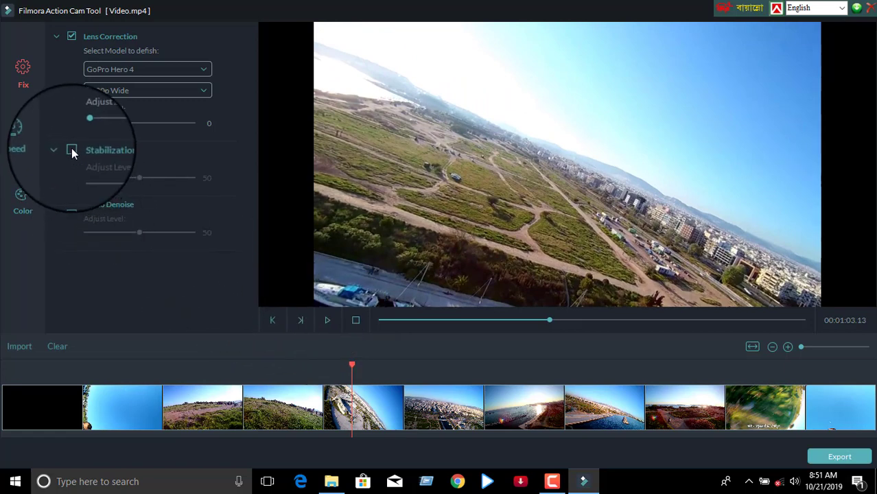
pyautogui.click(326, 322)
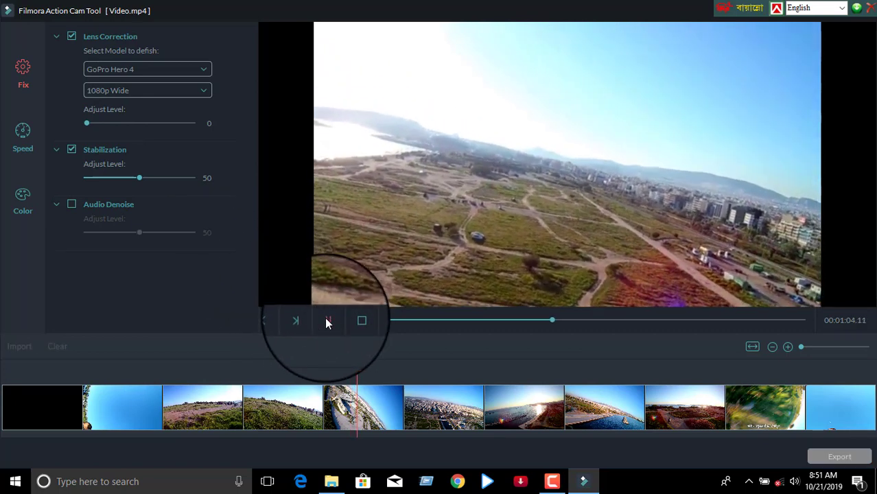
pyautogui.click(327, 322)
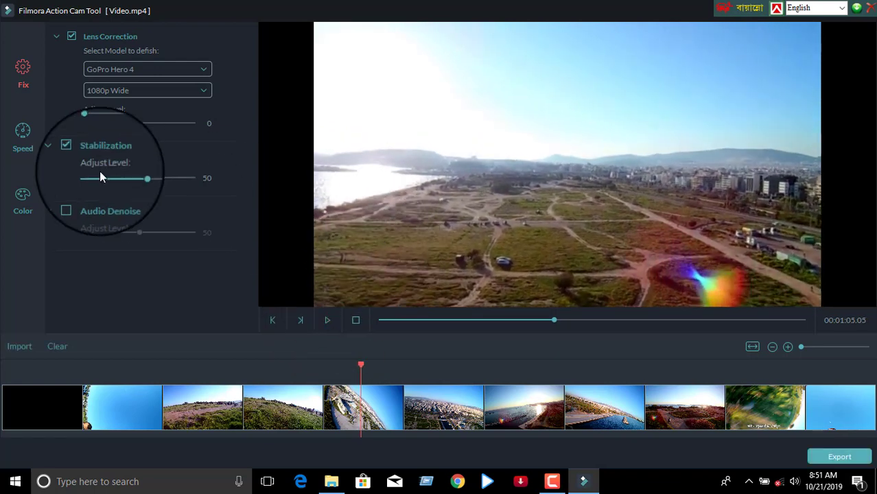
# Set the Stabilization level to 0 and briefly play the clip to check the result.
pyautogui.moveTo(94, 179); pyautogui.dragTo(87, 180)
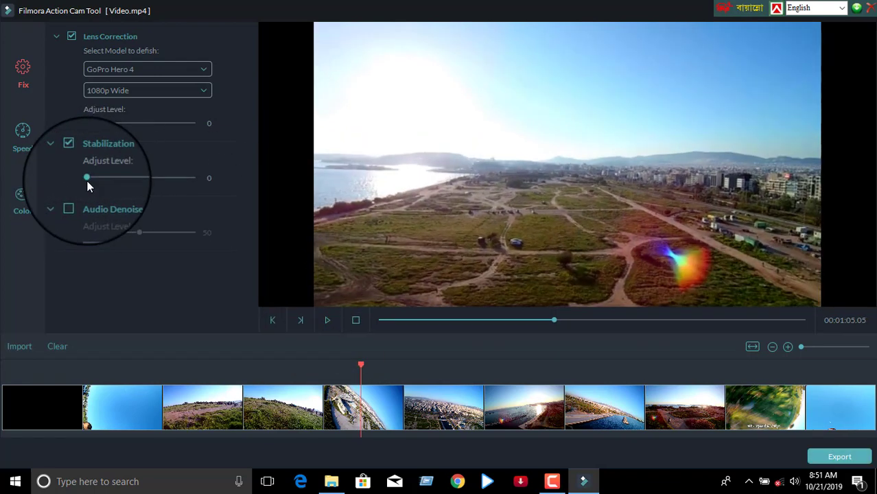
pyautogui.click(327, 321)
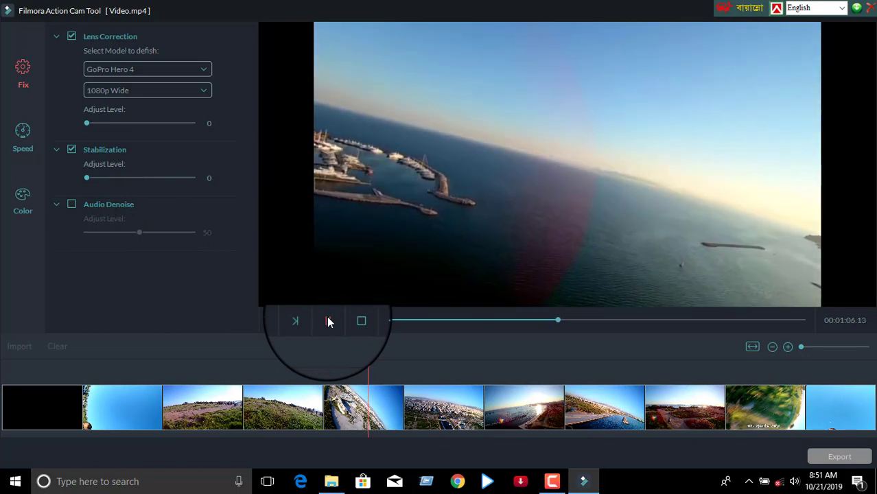
pyautogui.click(327, 322)
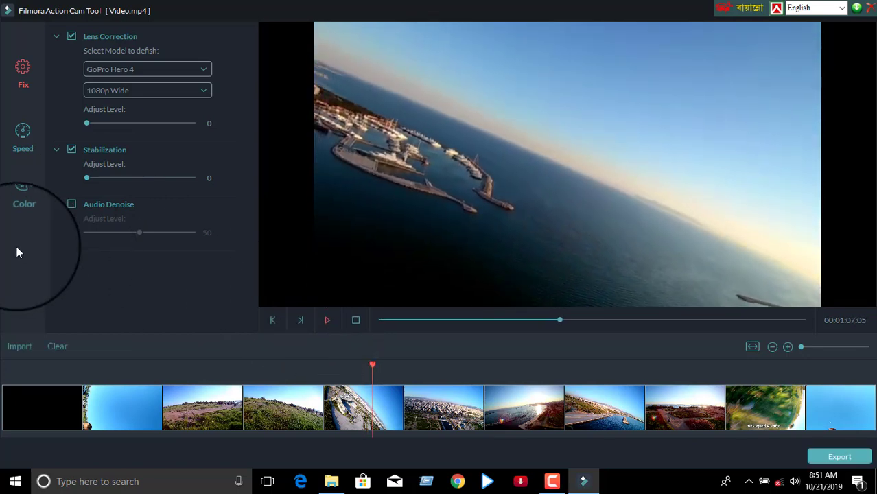
# Enable Audio Denoise for the clip.
pyautogui.click(71, 204)
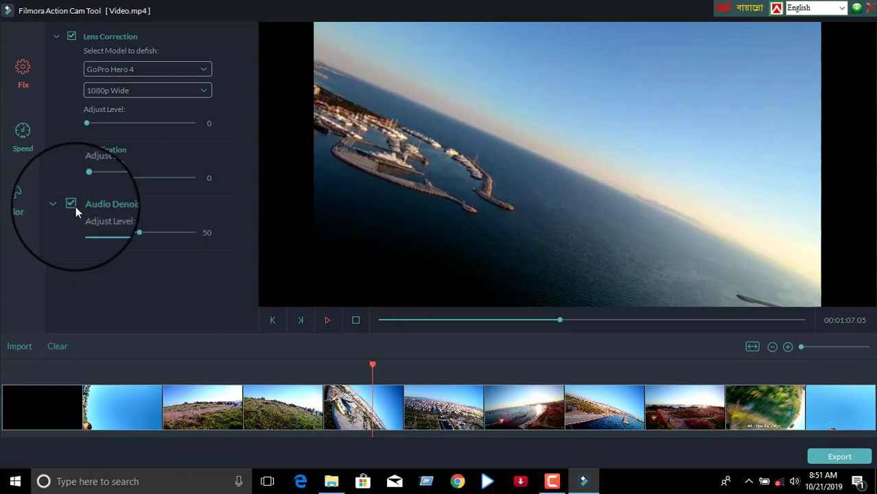
# Briefly play the clip to check the sound with Audio Denoise switched on.
pyautogui.click(327, 324)
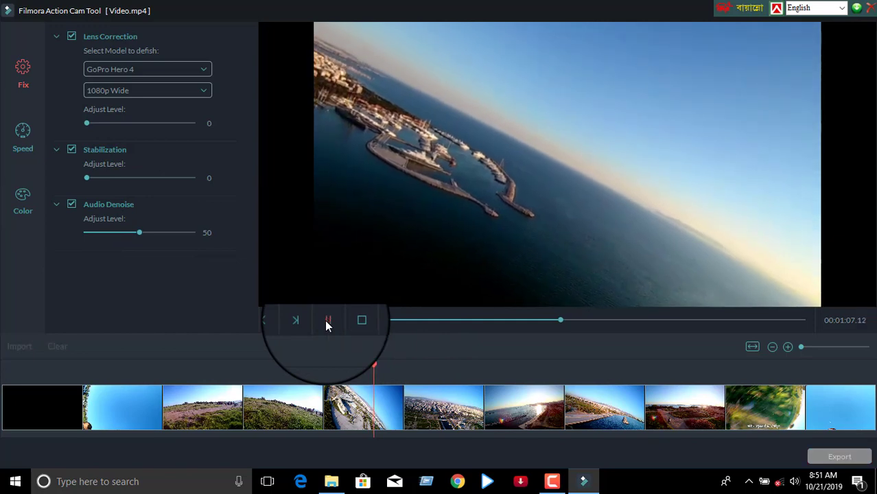
pyautogui.click(327, 321)
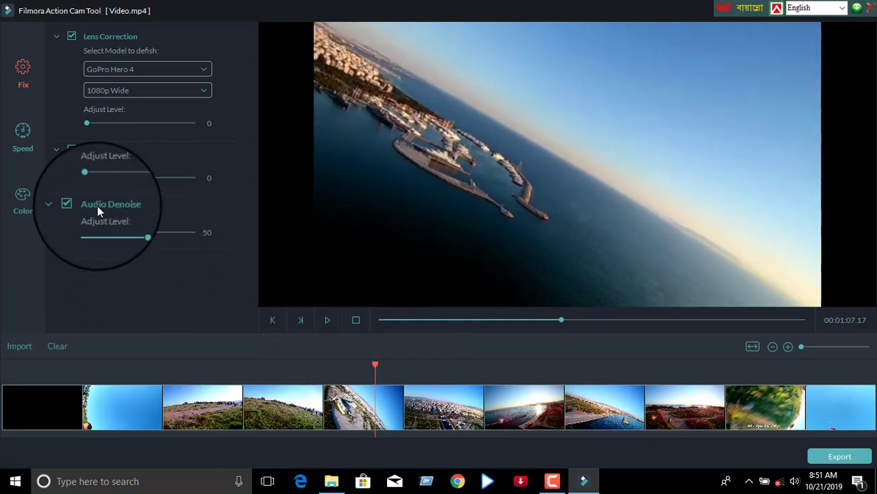
pyautogui.click(23, 137)
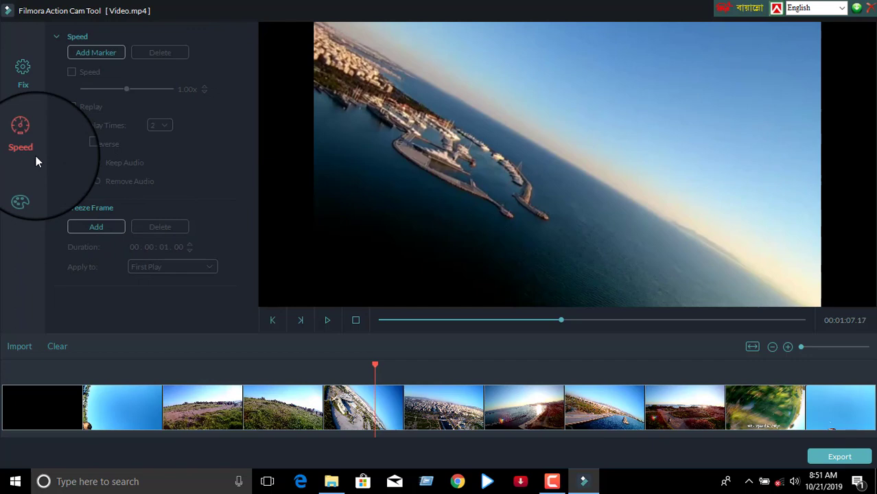
pyautogui.click(20, 200)
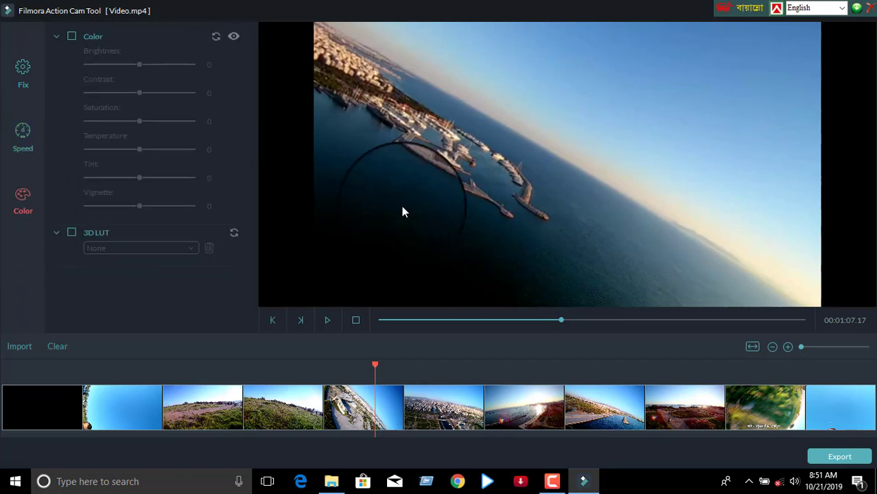
pyautogui.click(30, 75)
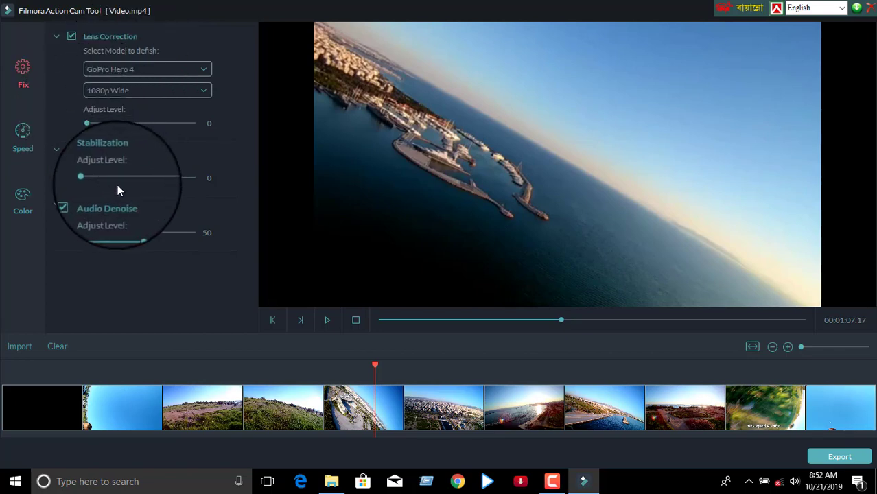
# Enable 3D LUT in the clip's color settings and apply the Batman preset.
pyautogui.click(23, 198)
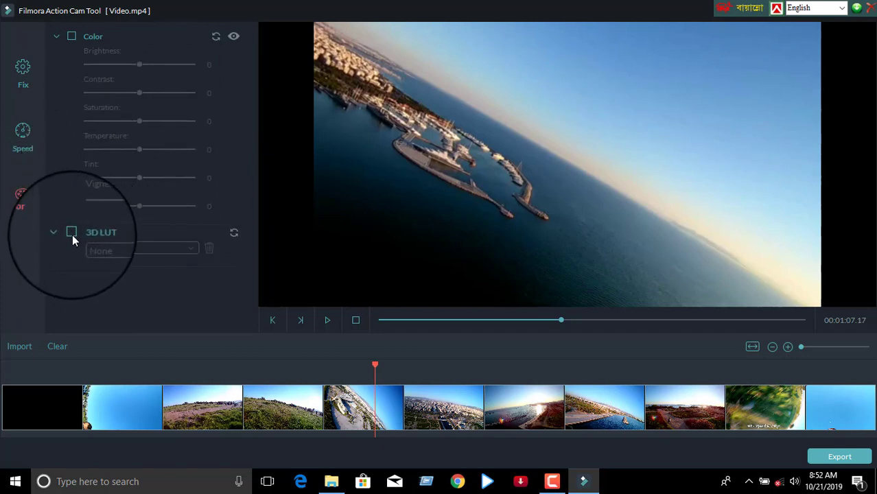
pyautogui.click(72, 234)
pyautogui.click(123, 249)
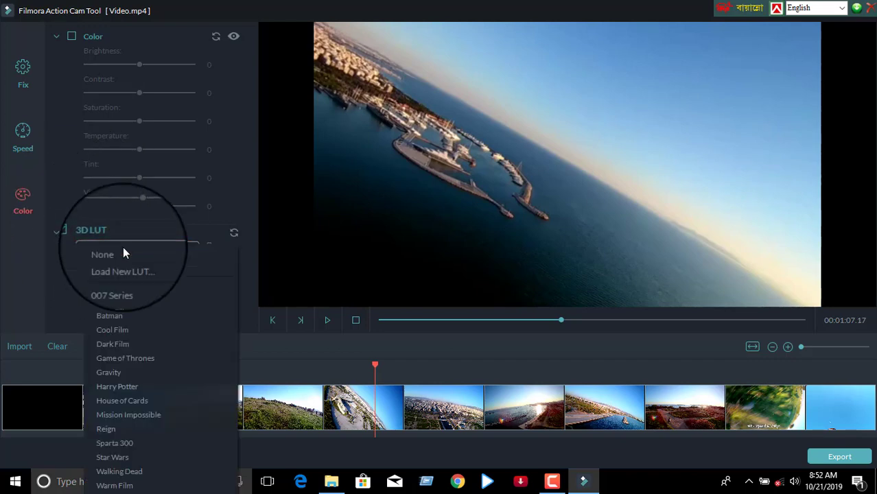
pyautogui.click(129, 318)
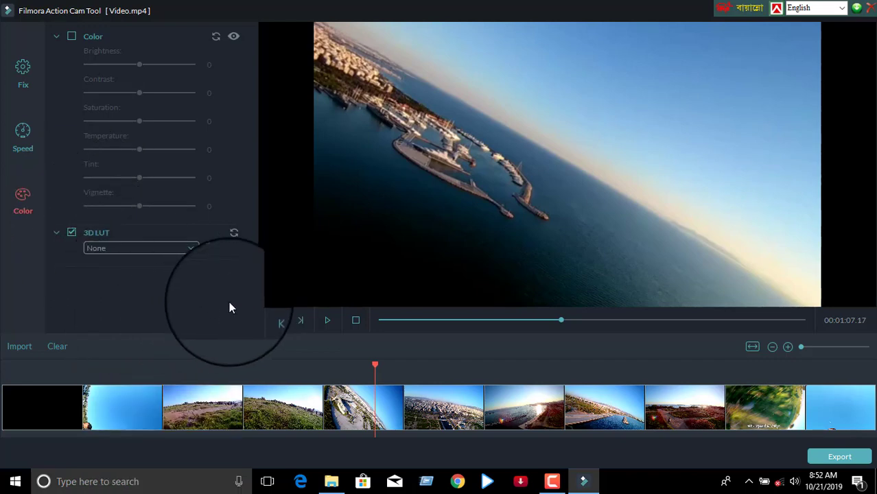
# Preview the Batman look by briefly playing the clip from about 49 seconds.
pyautogui.click(272, 378)
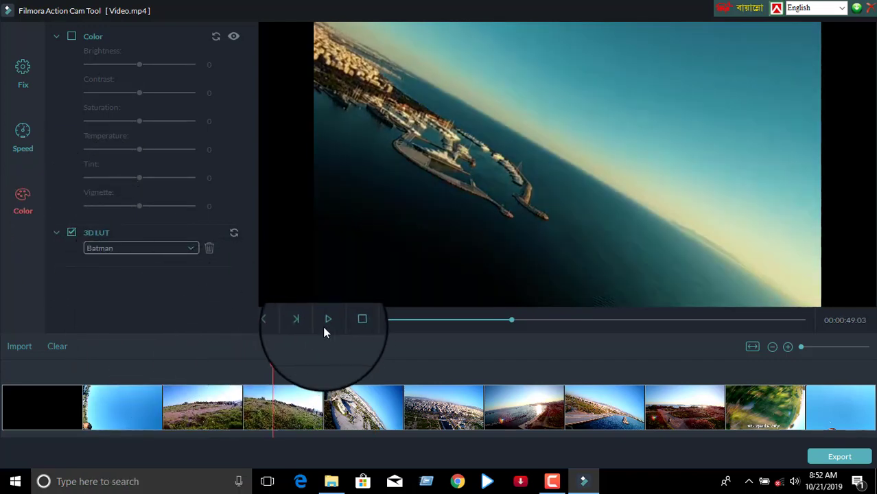
pyautogui.click(327, 321)
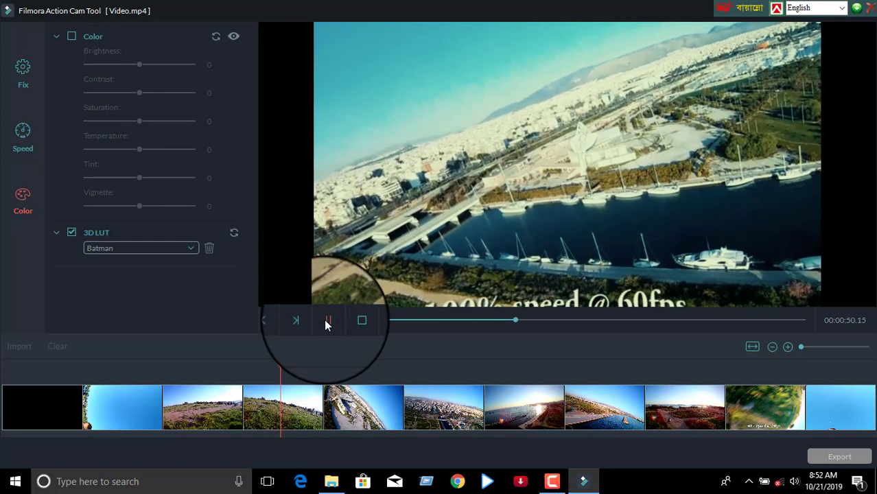
pyautogui.click(327, 321)
# Change the 3D LUT preset to Cool Film and briefly play the clip to preview it.
pyautogui.click(119, 250)
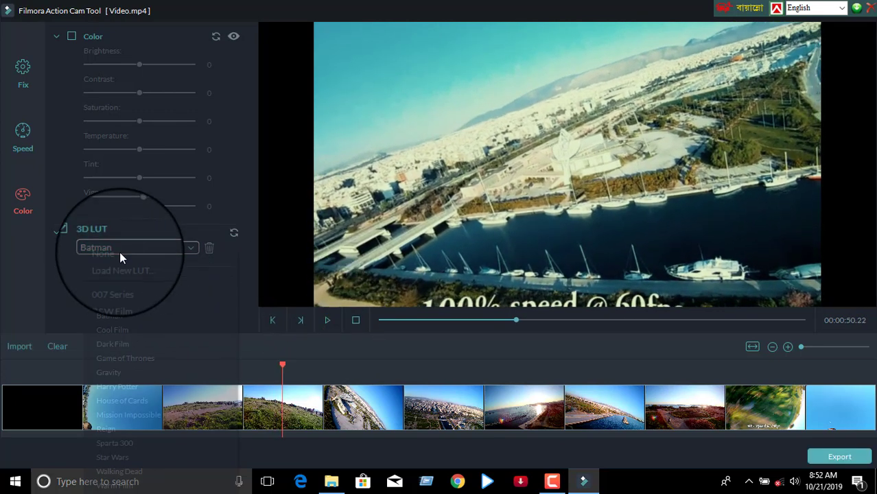
pyautogui.click(112, 332)
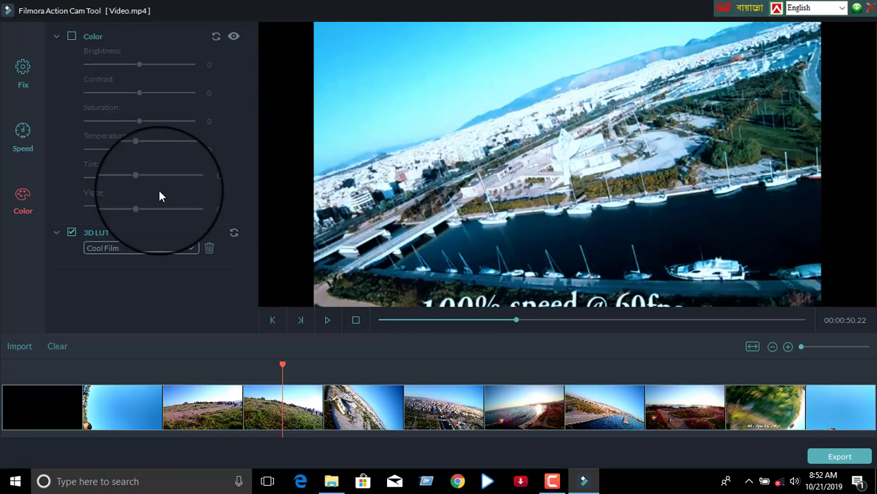
pyautogui.click(327, 322)
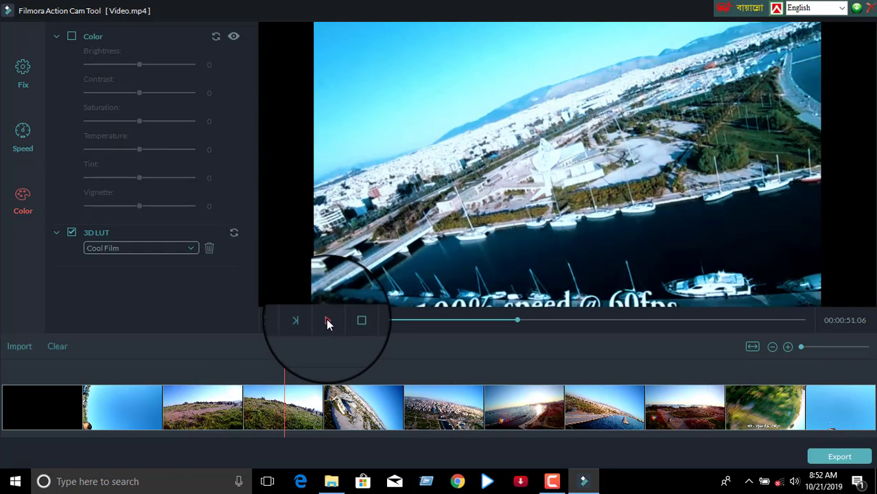